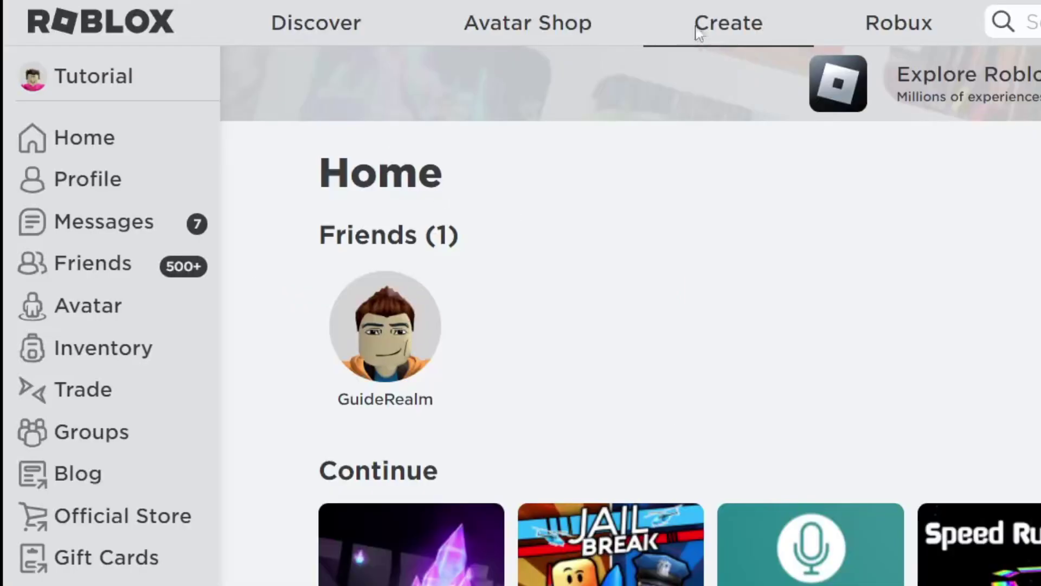
# Go to the Create page to list My Creations experiences such as Example Game and TutorialObby.
pyautogui.click(698, 29)
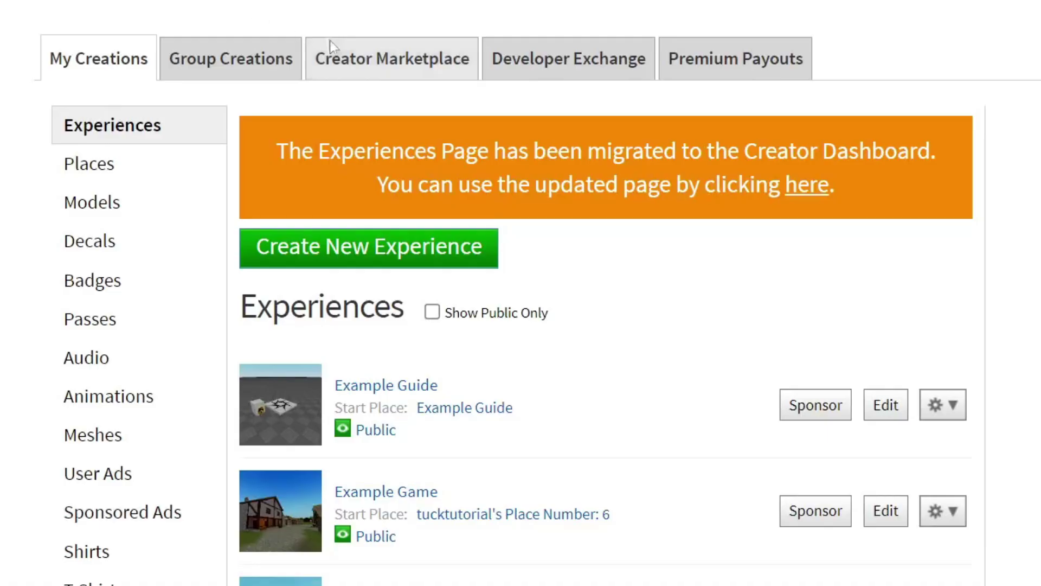
# Browse the Creator Marketplace Images grid looking for the Luffy dog picture.
pyautogui.click(414, 202)
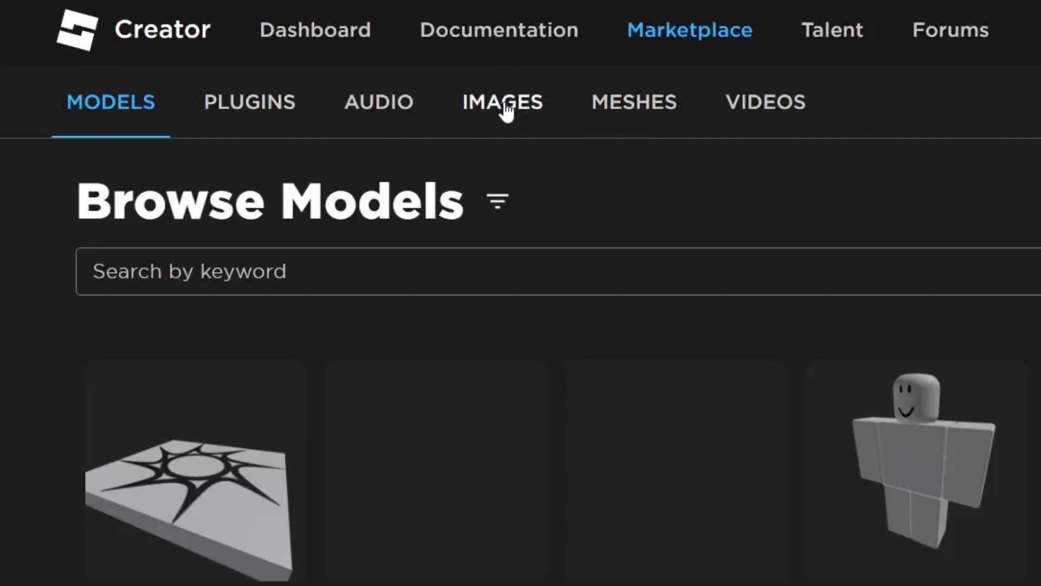
pyautogui.click(504, 109)
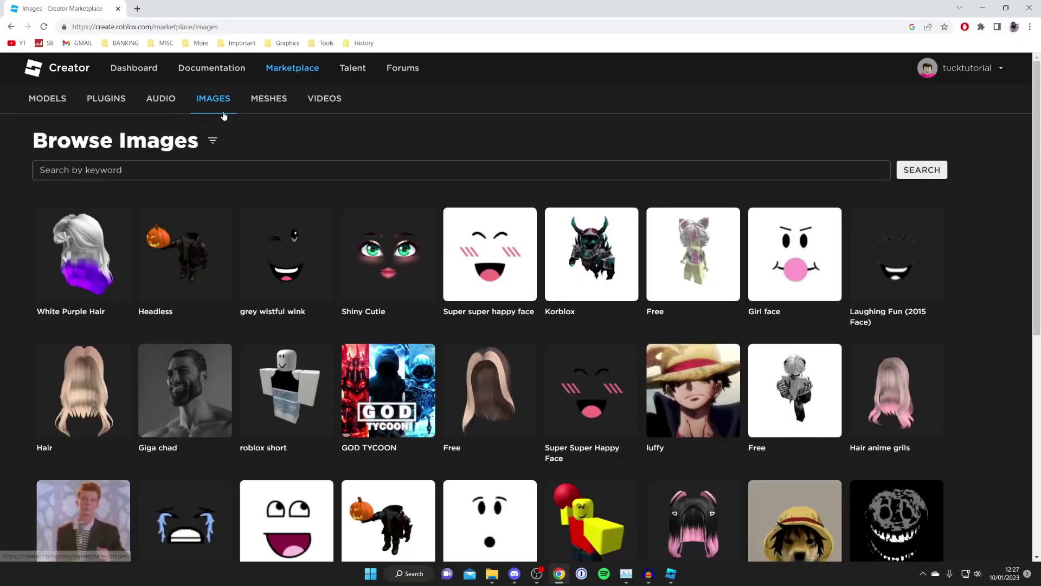
pyautogui.scroll(-6, 512, 209)
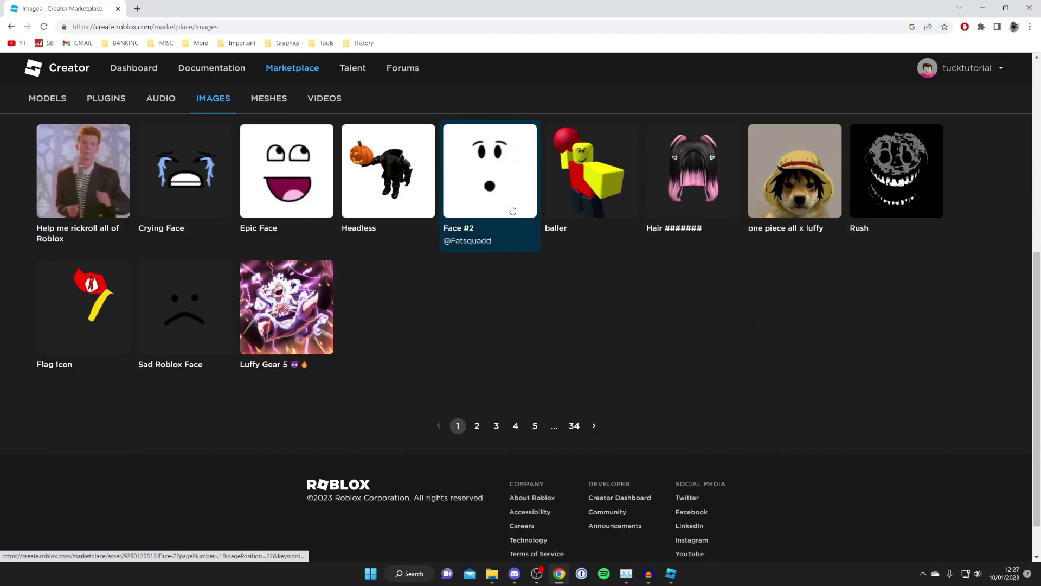
pyautogui.scroll(6, 569, 419)
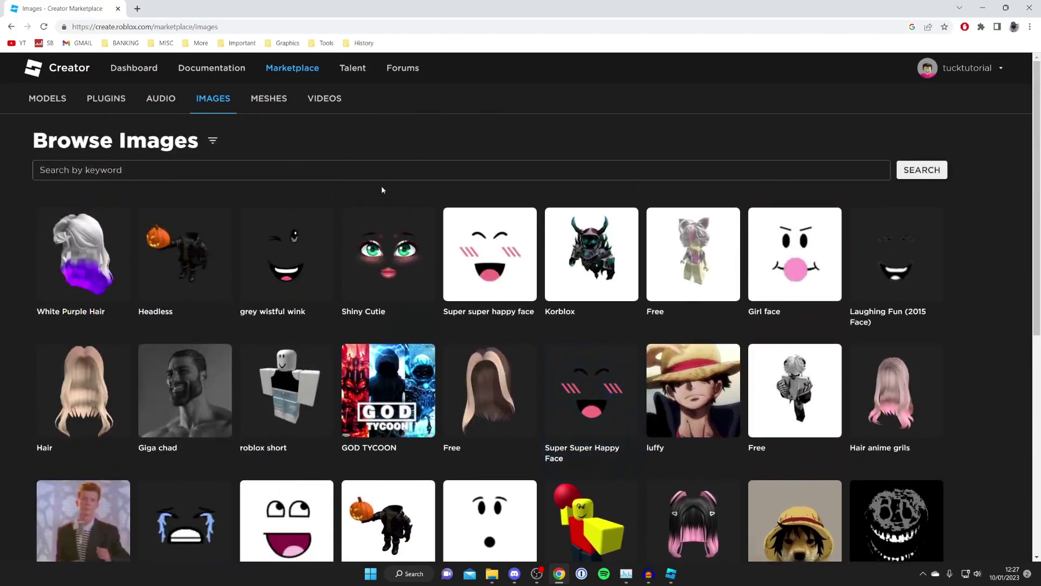
pyautogui.scroll(-3, 381, 188)
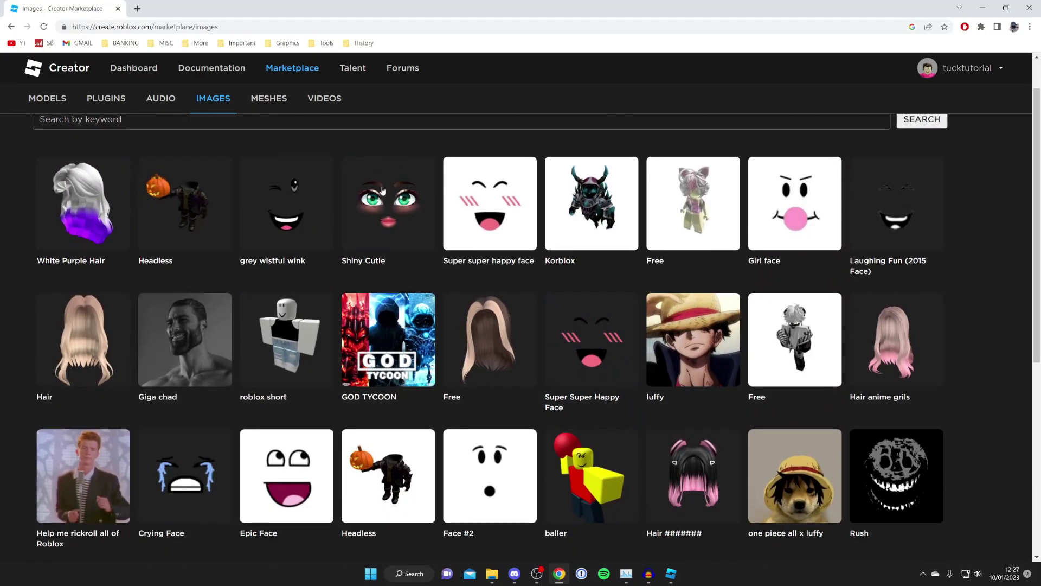
pyautogui.scroll(-2, 602, 378)
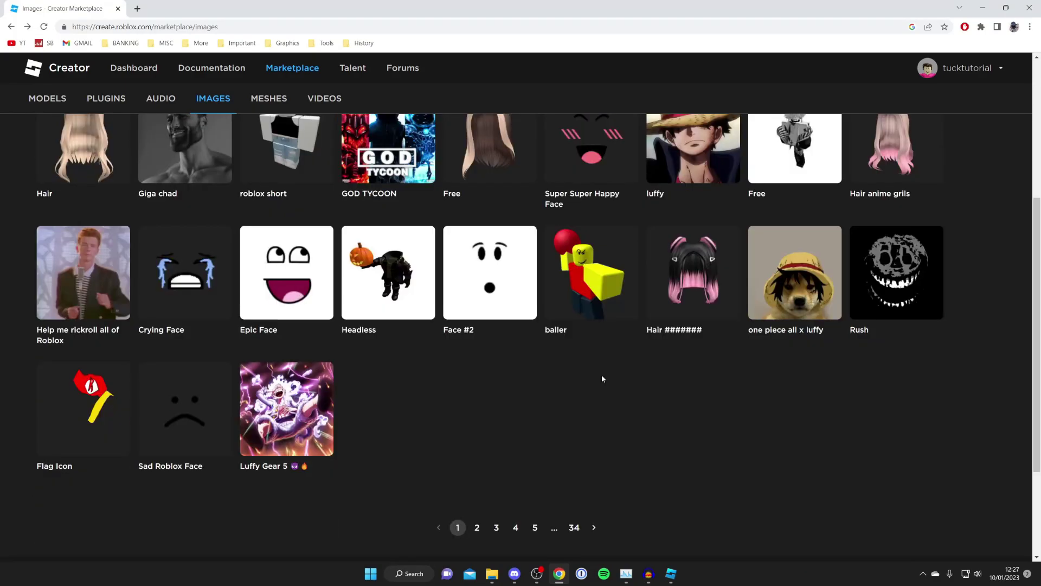
pyautogui.click(772, 291)
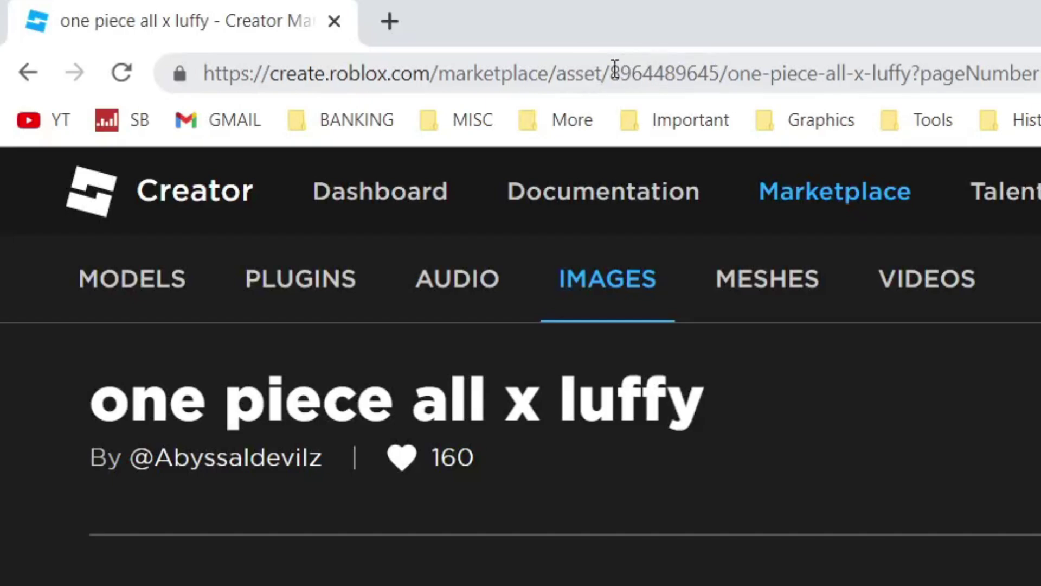
pyautogui.moveTo(609, 71); pyautogui.dragTo(719, 73)
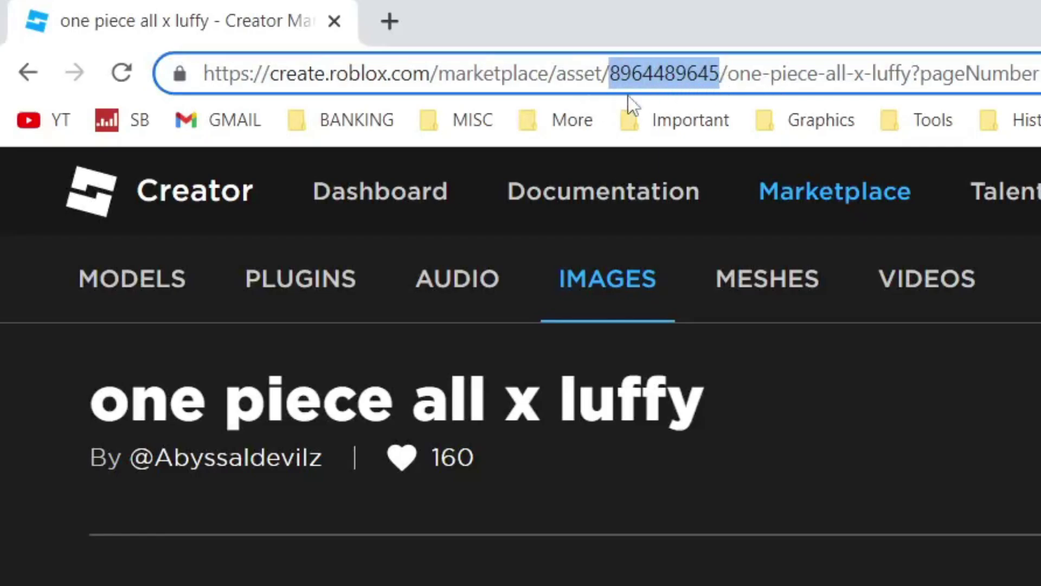
pyautogui.rightClick(657, 67)
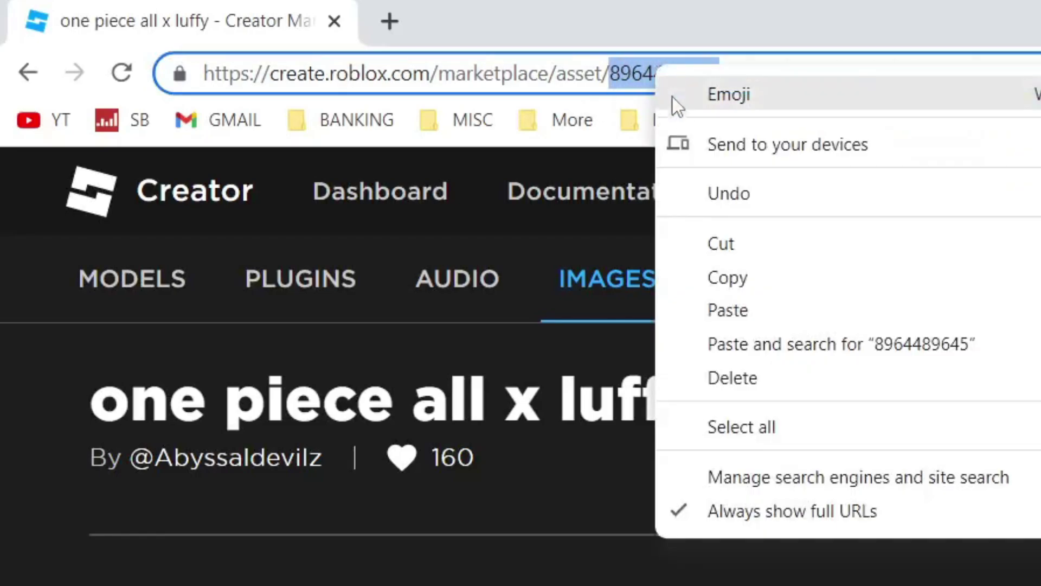
pyautogui.click(740, 274)
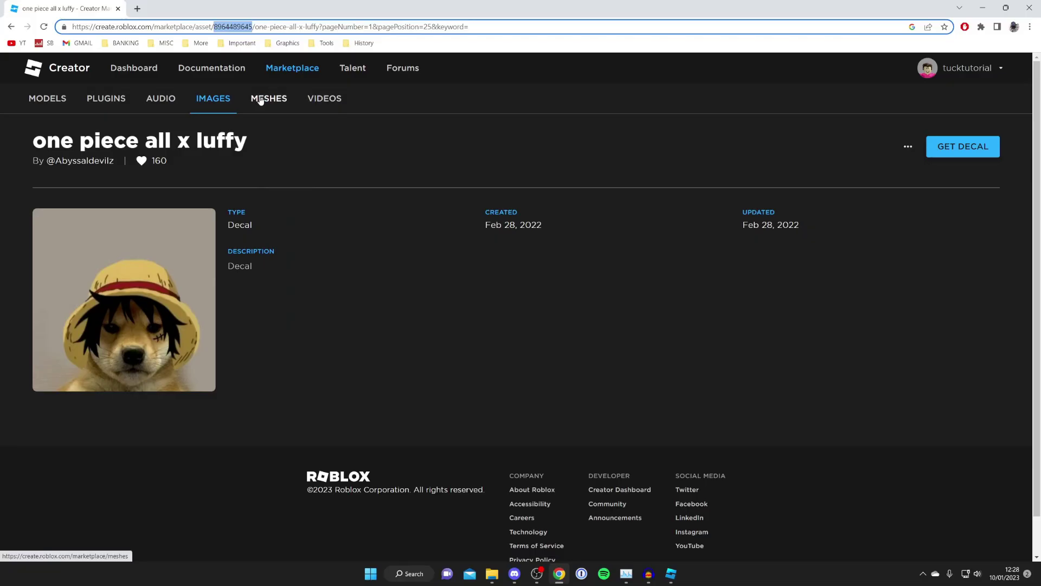
pyautogui.click(671, 573)
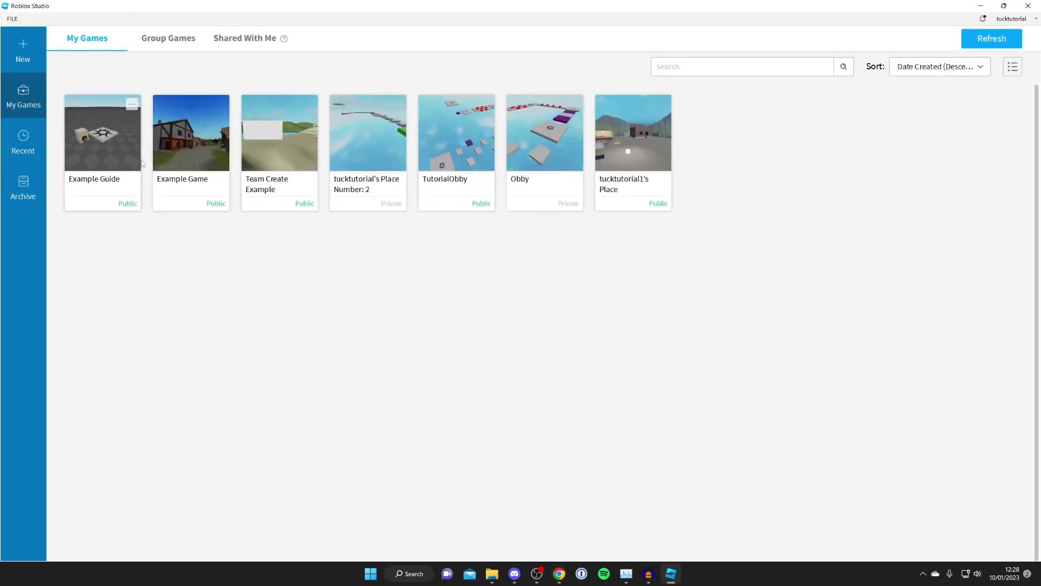
# Load the Example Game place from My Games and select Workspace in the Explorer.
pyautogui.click(202, 165)
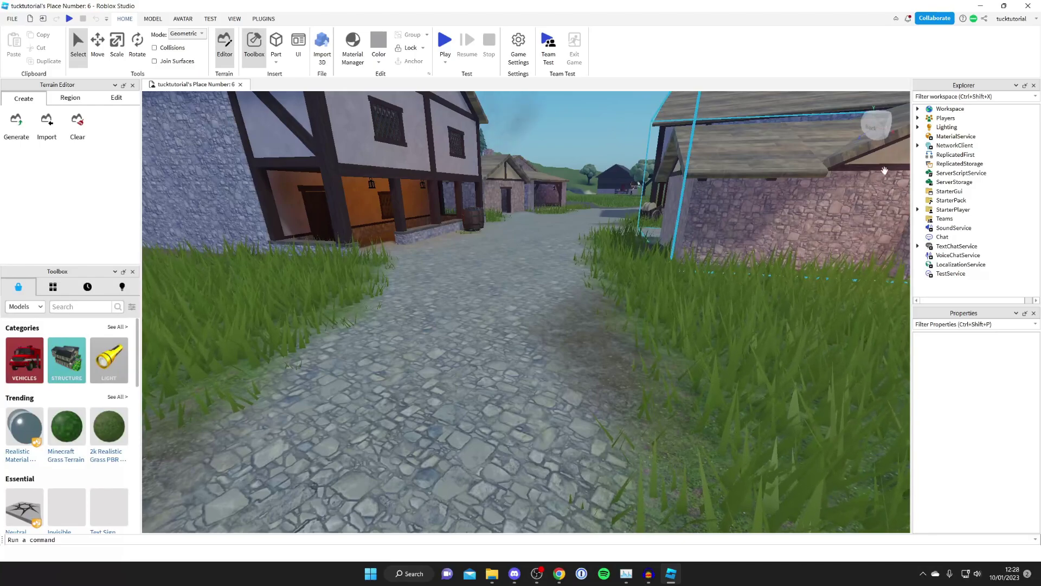
pyautogui.click(653, 129)
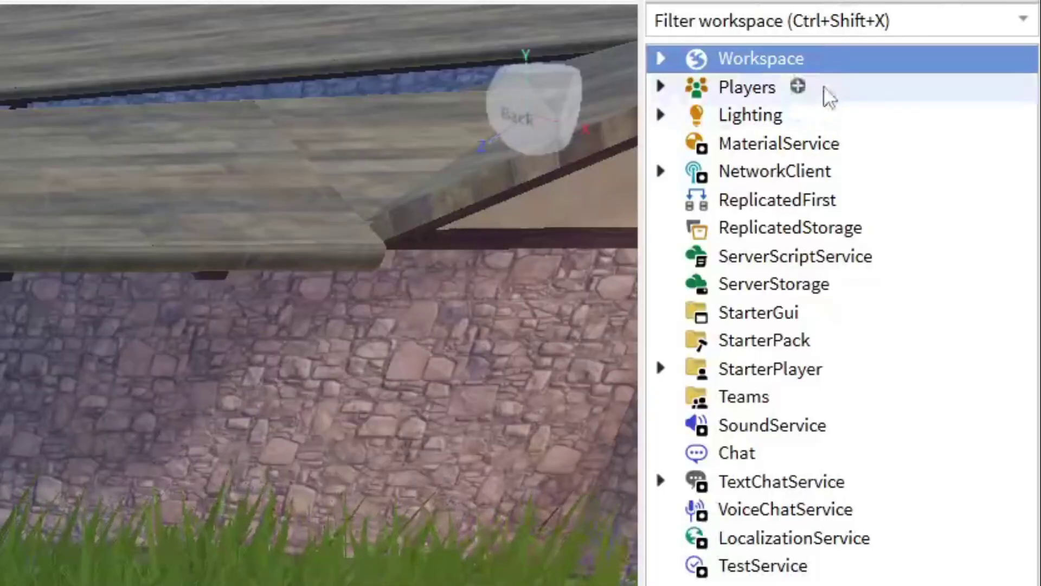
# Insert a new Part into Workspace and drag it onto the grass near the dock.
pyautogui.click(660, 59)
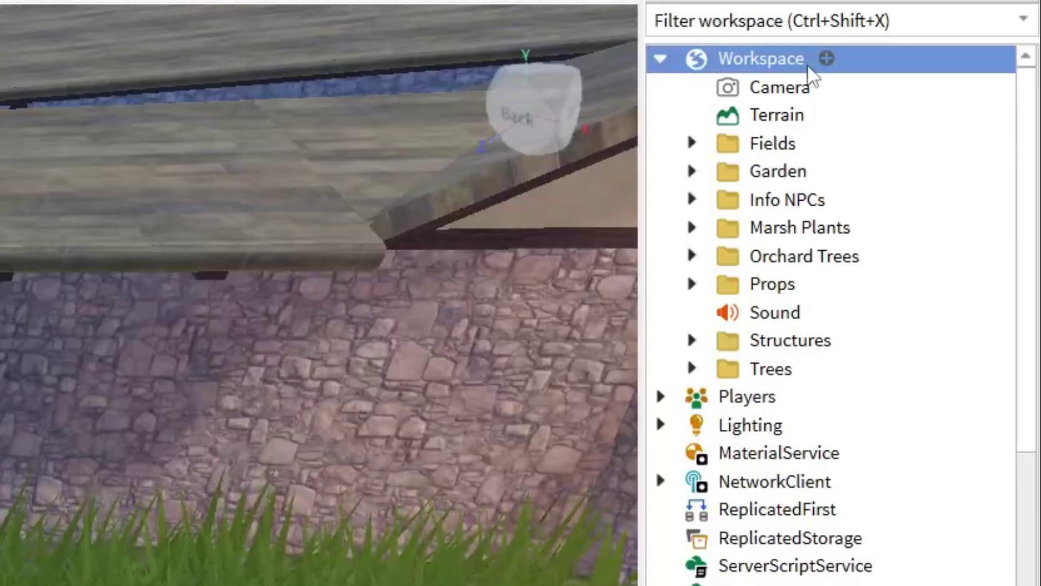
pyautogui.click(825, 58)
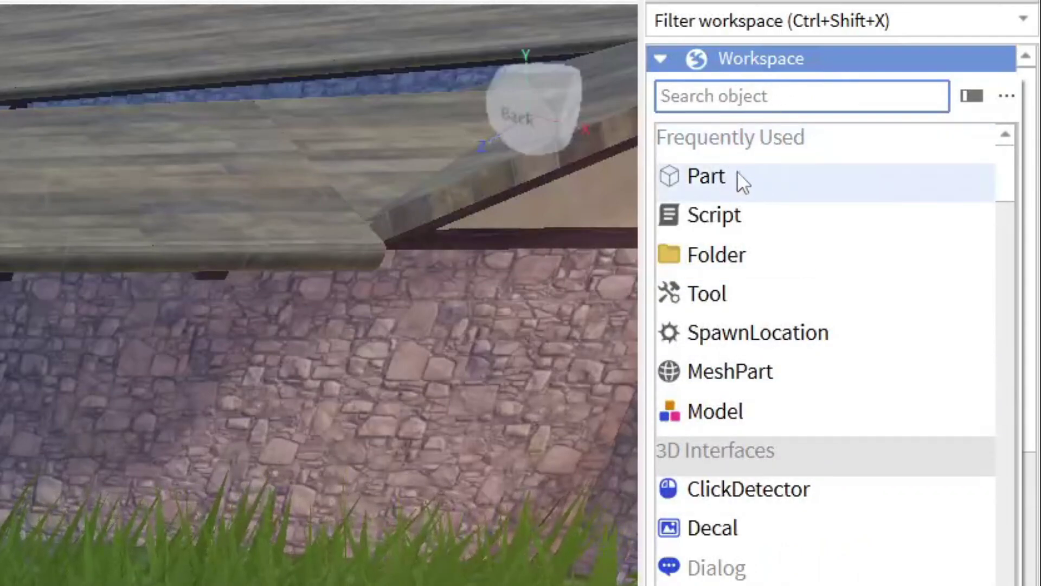
pyautogui.click(722, 174)
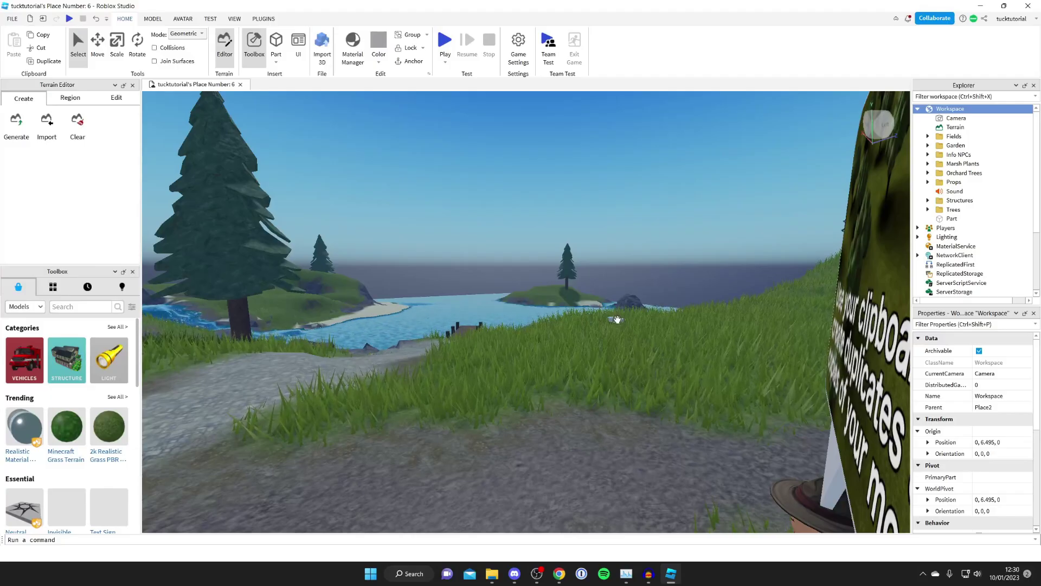
pyautogui.scroll(8, 616, 320)
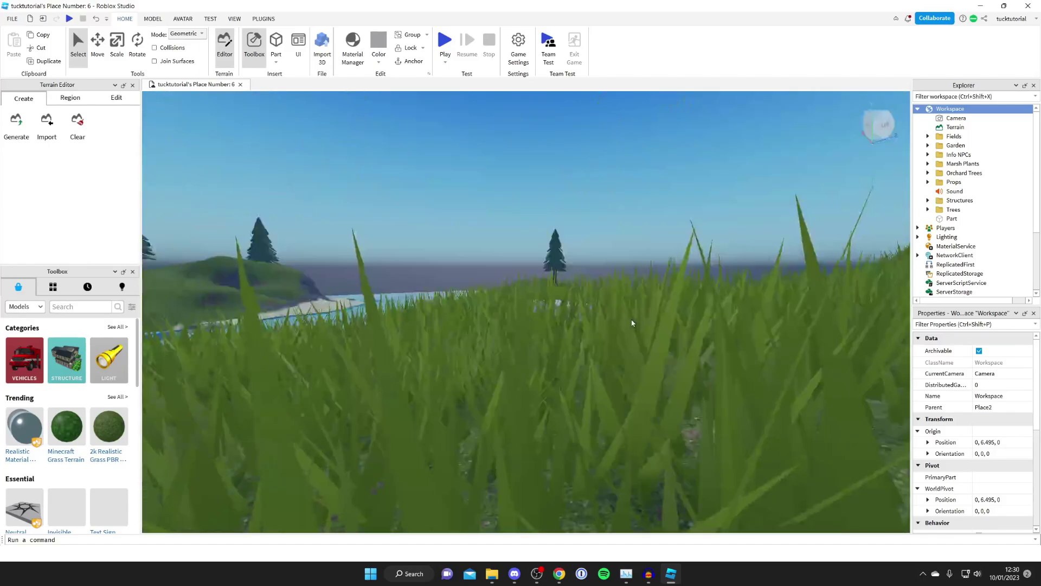
pyautogui.scroll(-10, 632, 322)
pyautogui.moveTo(626, 257); pyautogui.dragTo(518, 339)
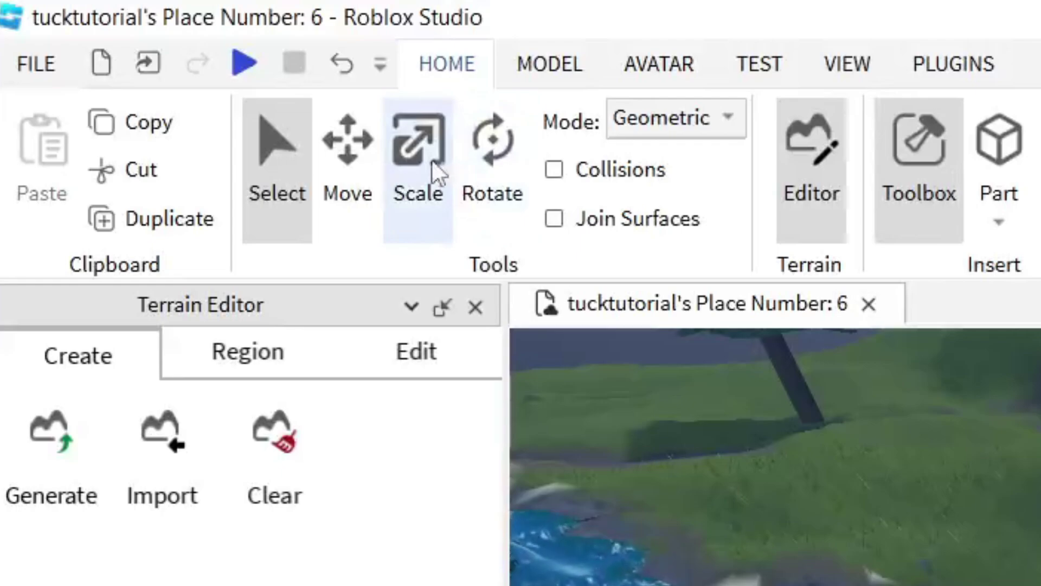
# Scale the Part taller and wider into a large grey cube, focusing the camera on it.
pyautogui.click(116, 47)
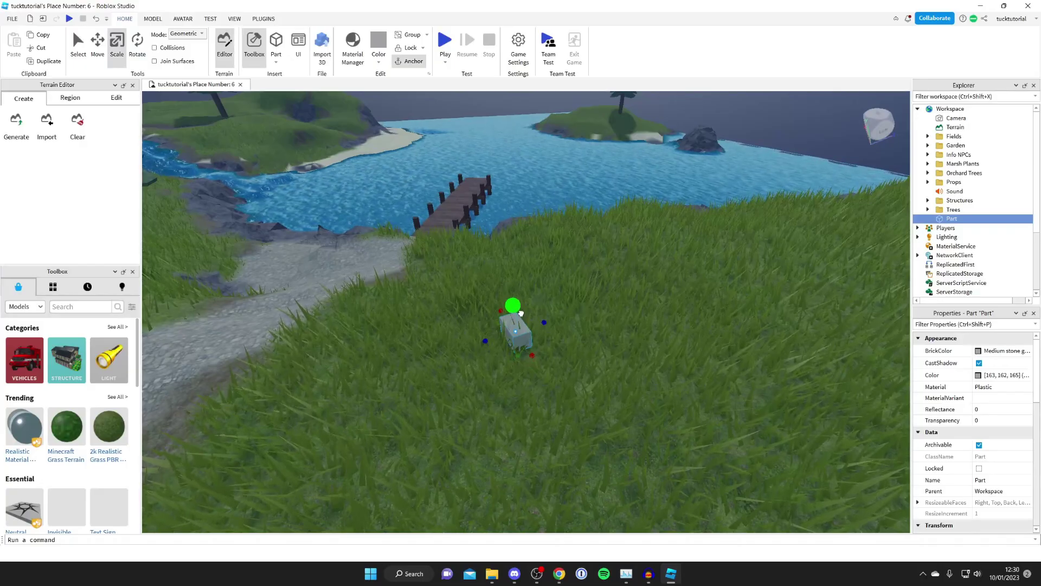
pyautogui.moveTo(512, 304); pyautogui.dragTo(510, 276)
pyautogui.moveTo(484, 325); pyautogui.dragTo(455, 334)
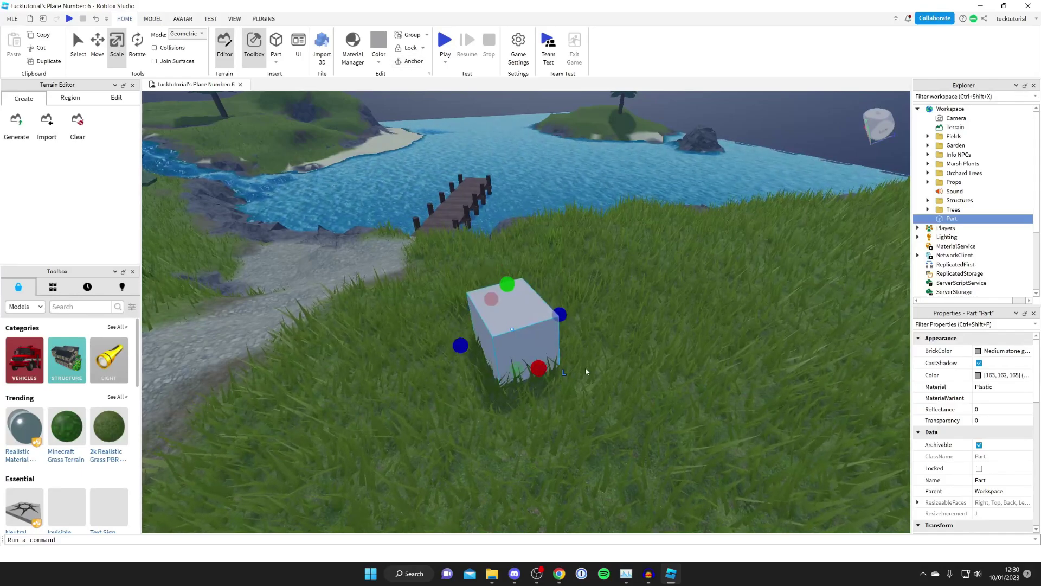
pyautogui.press('e')
pyautogui.scroll(-2, 592, 368)
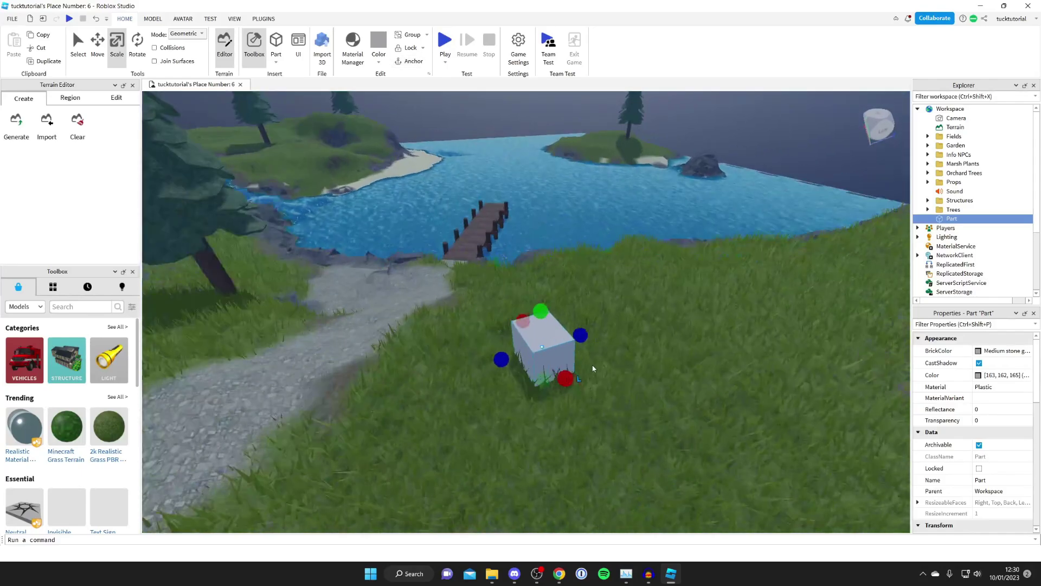
pyautogui.scroll(5, 594, 371)
pyautogui.press('f')
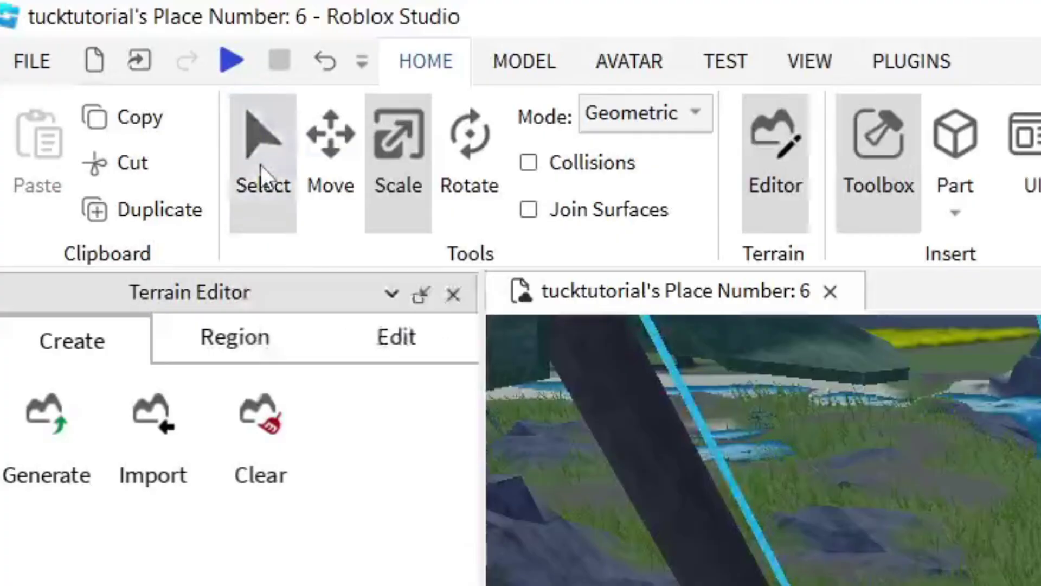
pyautogui.click(77, 46)
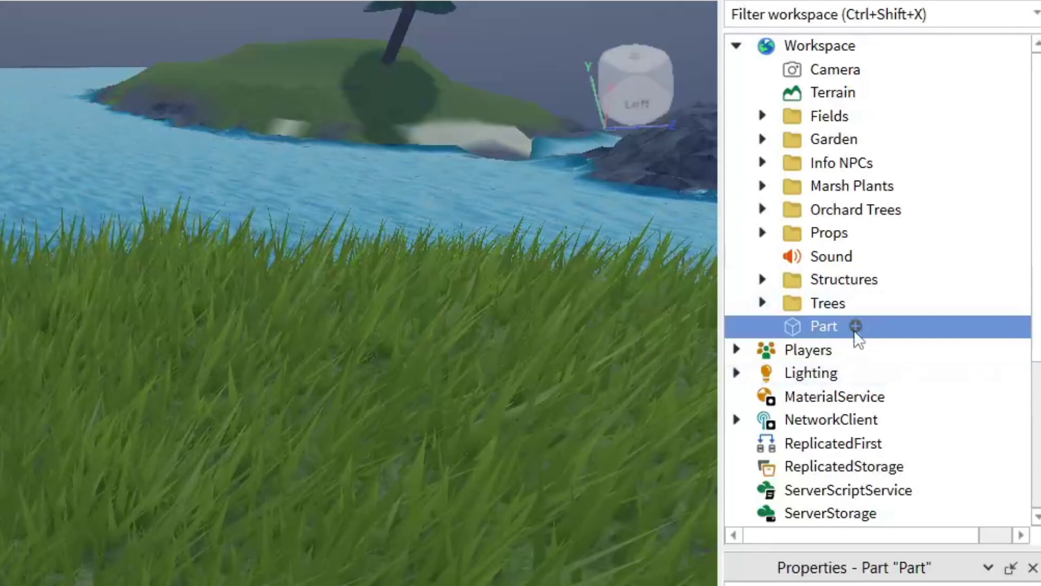
# Insert a Decal into the Part and place it on the cube's front (Left) face.
pyautogui.click(855, 329)
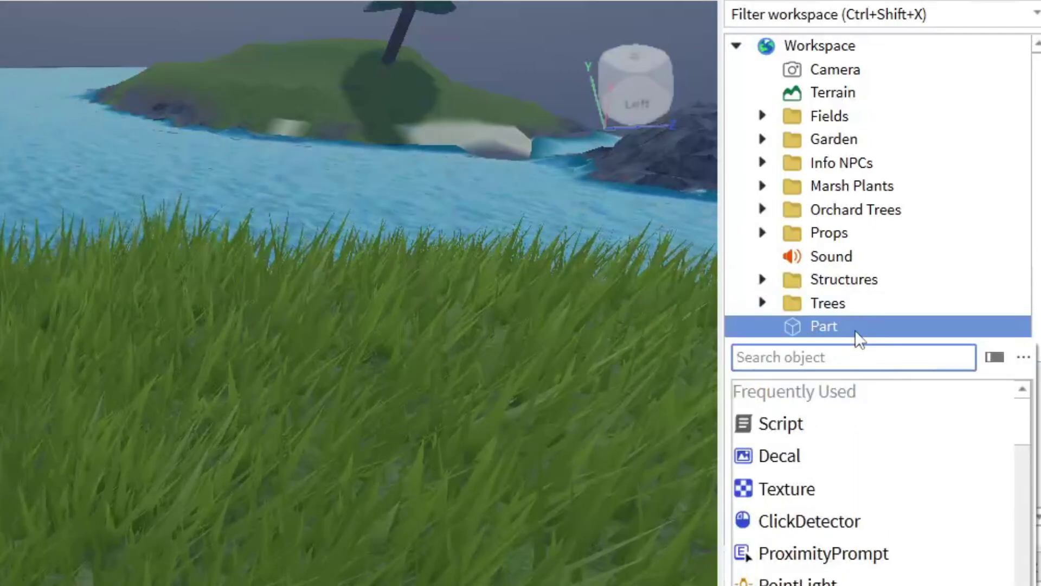
pyautogui.write('dec')
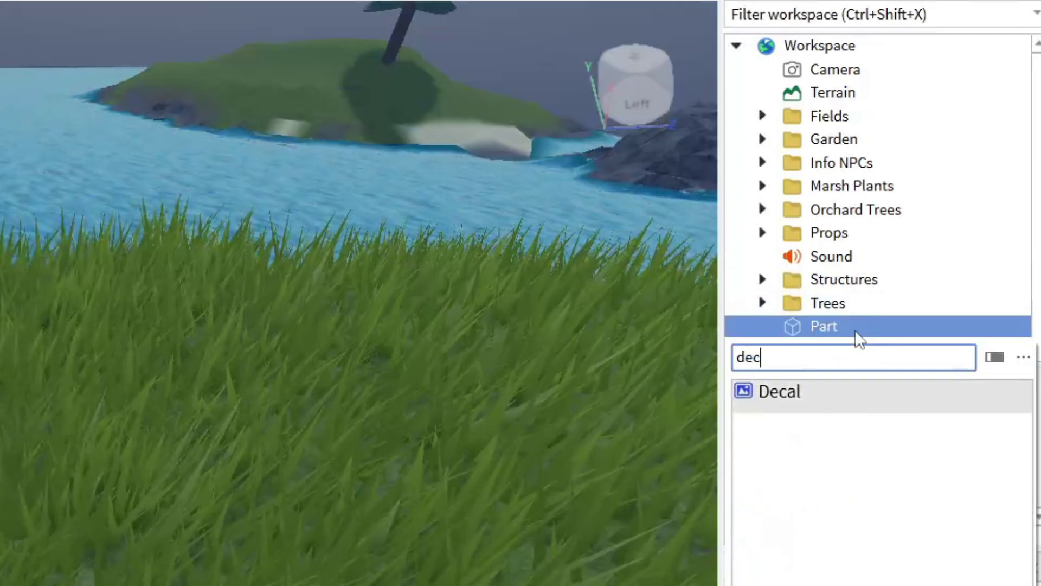
pyautogui.click(783, 400)
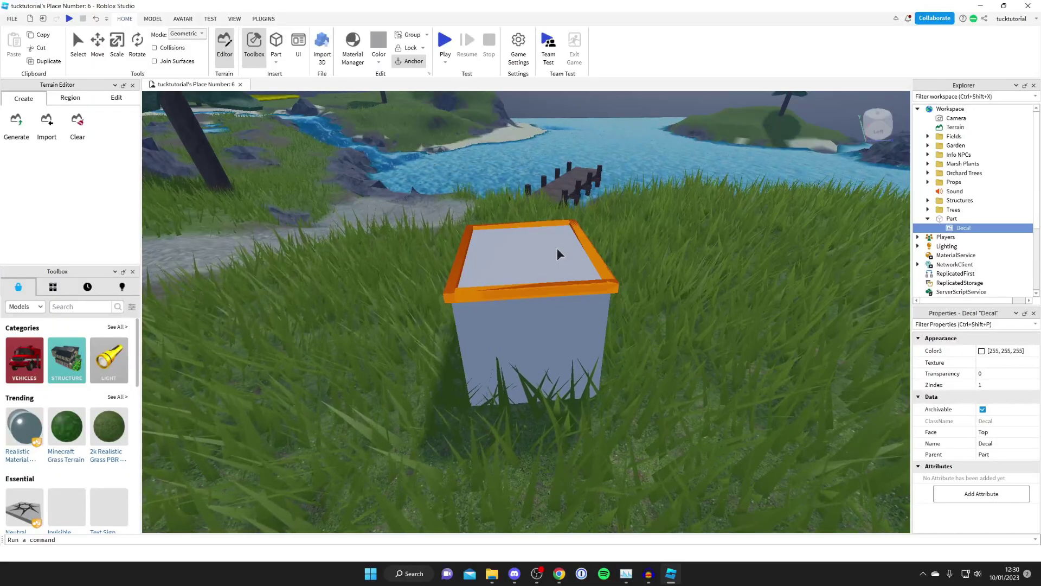
pyautogui.moveTo(547, 264); pyautogui.dragTo(534, 312)
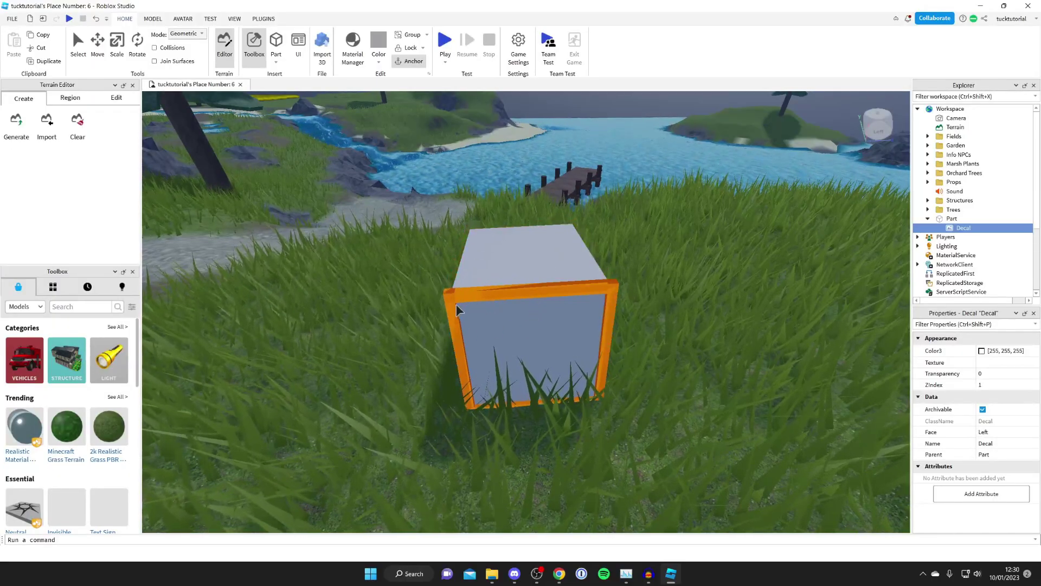
pyautogui.moveTo(461, 269); pyautogui.dragTo(546, 338)
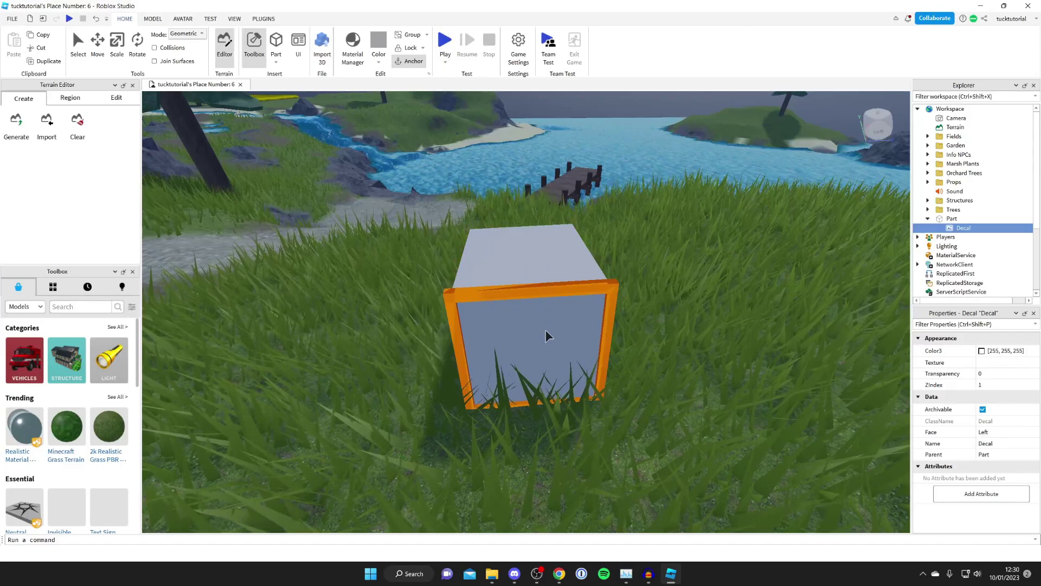
pyautogui.moveTo(545, 291); pyautogui.dragTo(542, 310)
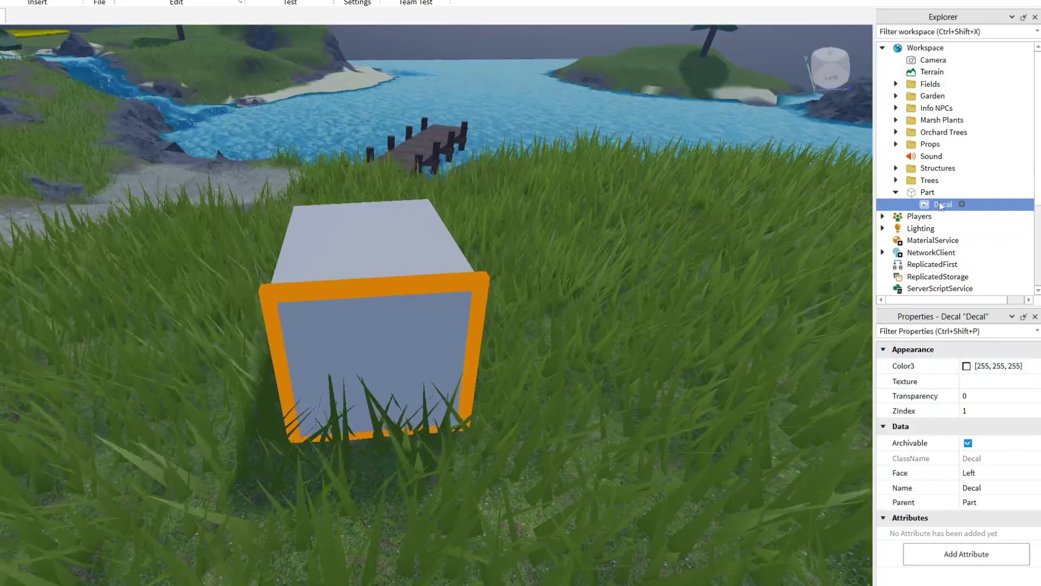
pyautogui.click(942, 205)
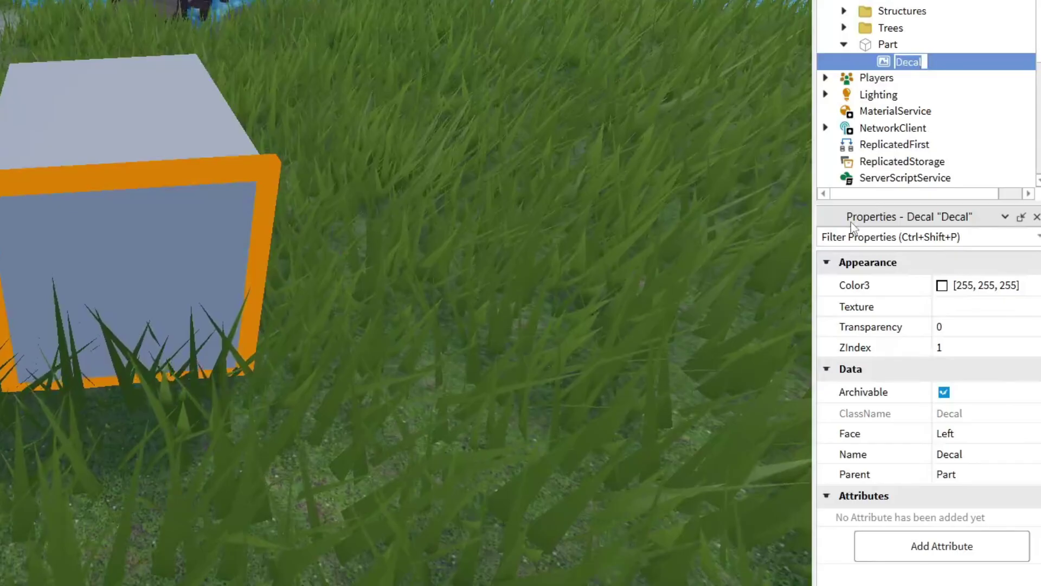
pyautogui.click(943, 310)
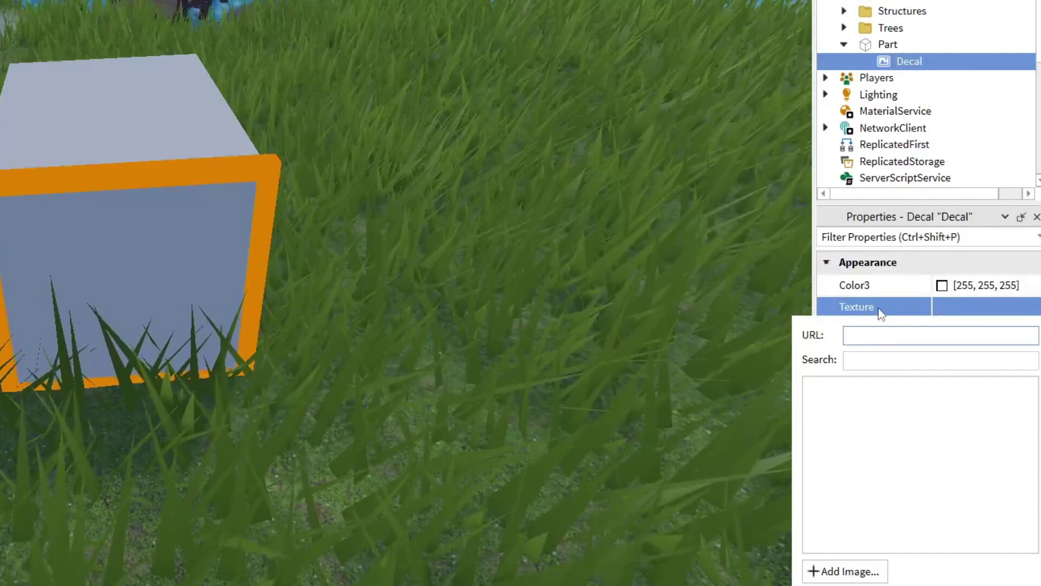
pyautogui.rightClick(874, 340)
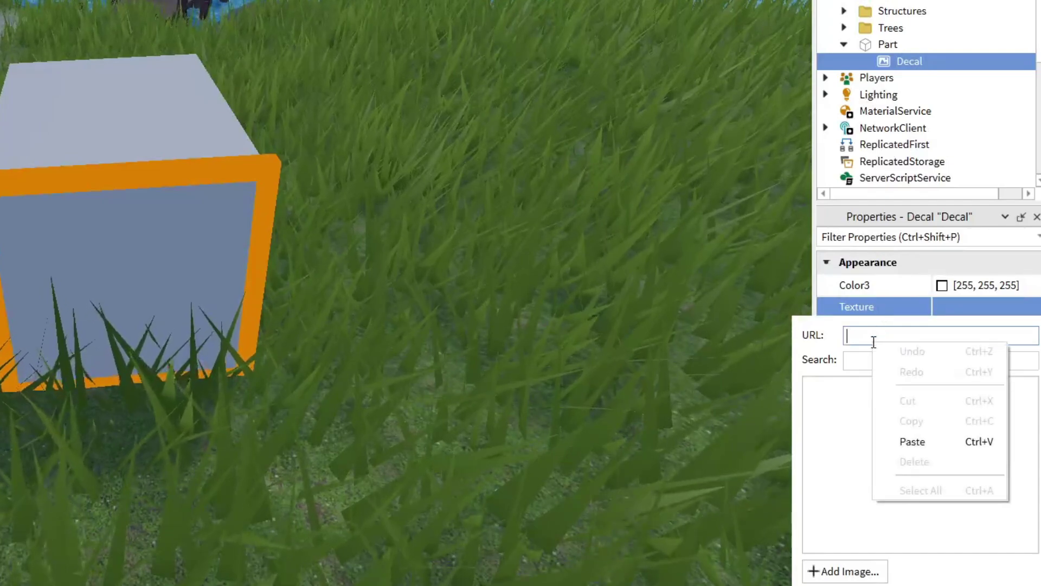
pyautogui.click(904, 437)
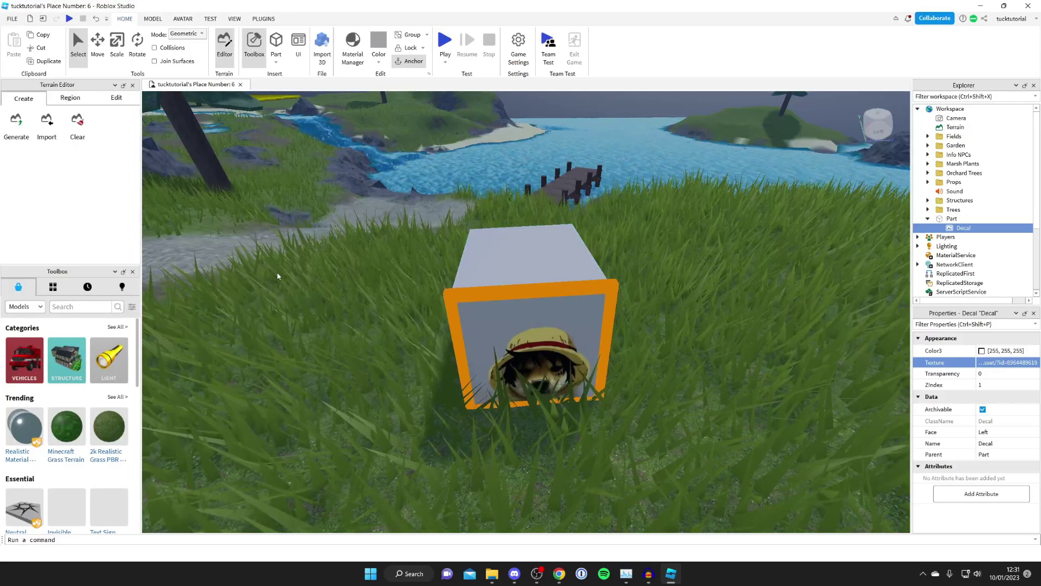
pyautogui.scroll(-3, 277, 275)
pyautogui.scroll(5, 555, 343)
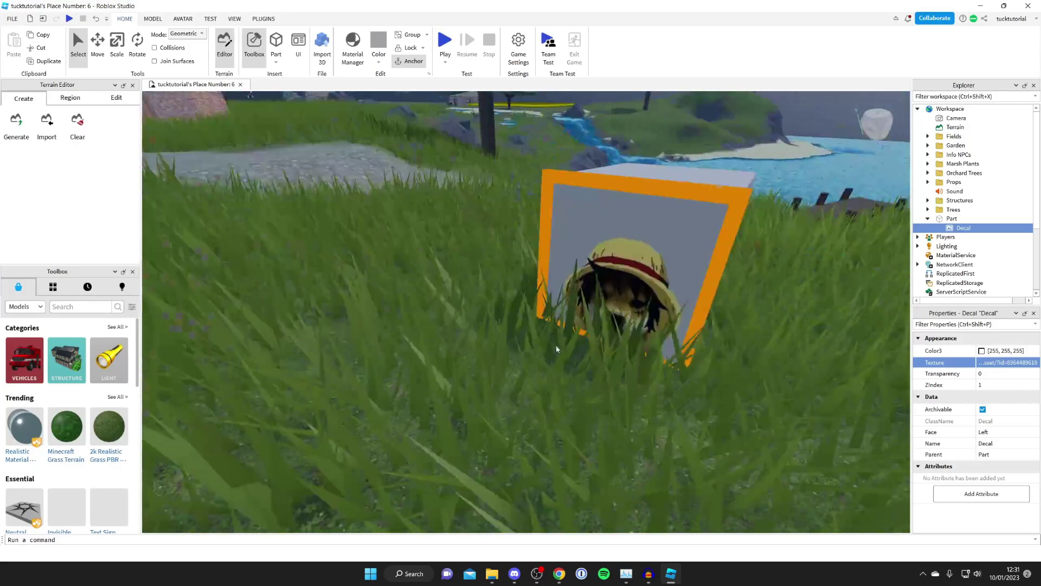